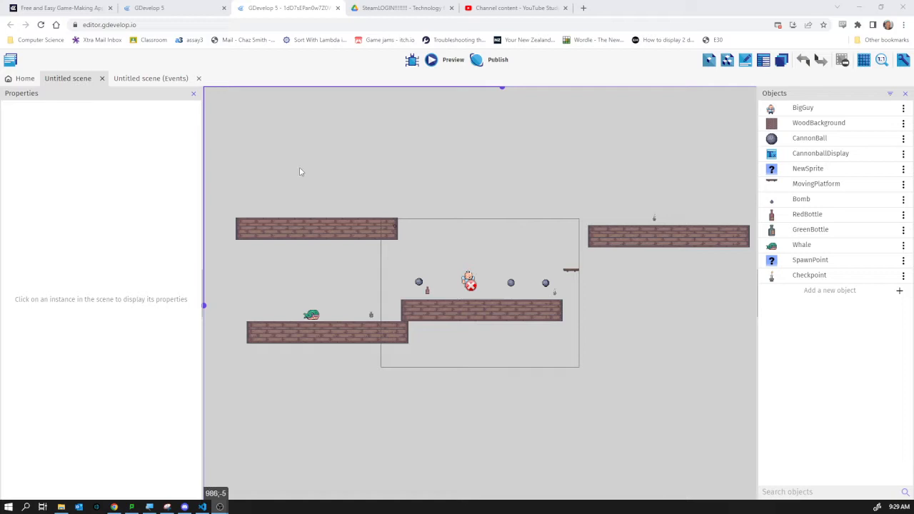
Step: Show the Project manager drawer with the game's settings and scenes
{"action": "left_click", "coordinate": [13, 61]}
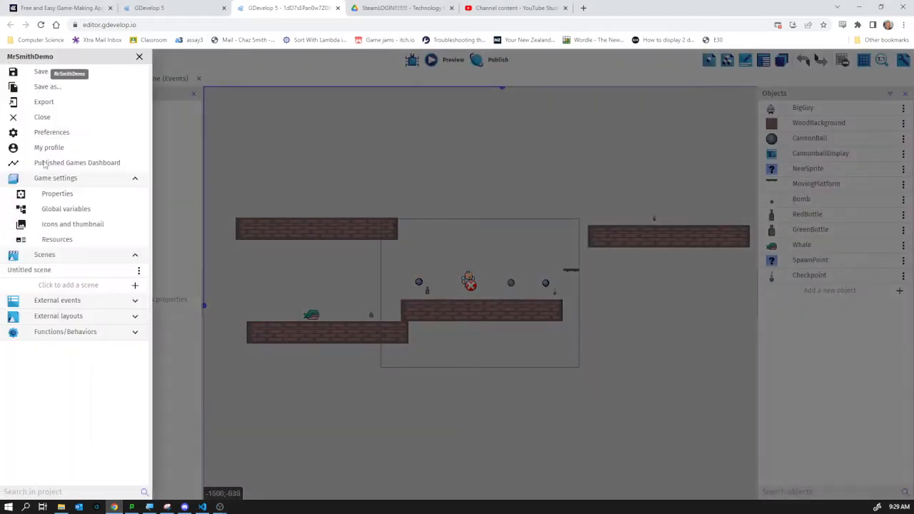
Step: Rename 'Untitled scene' to 'Level 1' via its options menu in the Project manager
{"action": "left_click", "coordinate": [139, 57]}
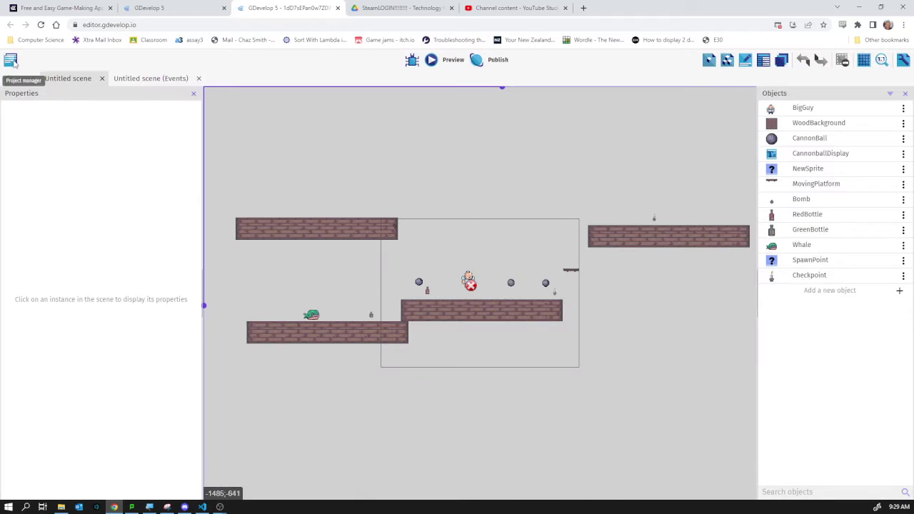
{"action": "left_click", "coordinate": [11, 60]}
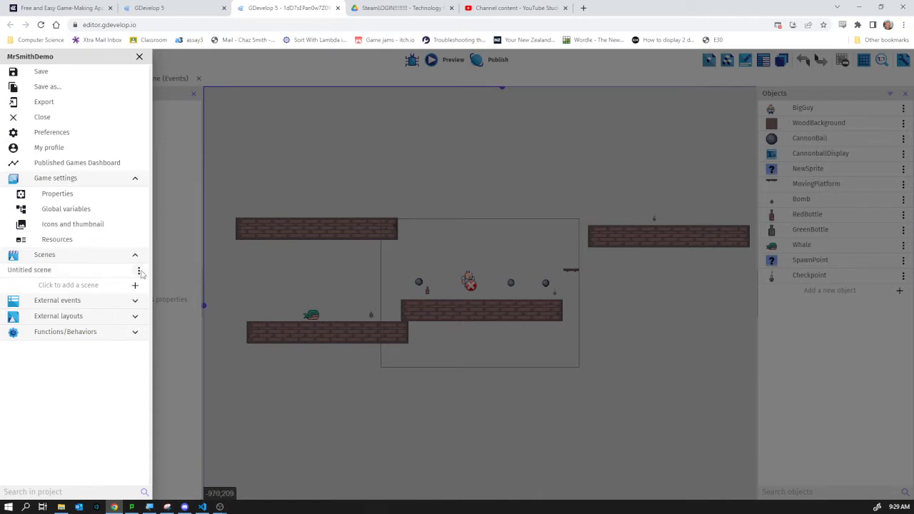
{"action": "left_click", "coordinate": [140, 271]}
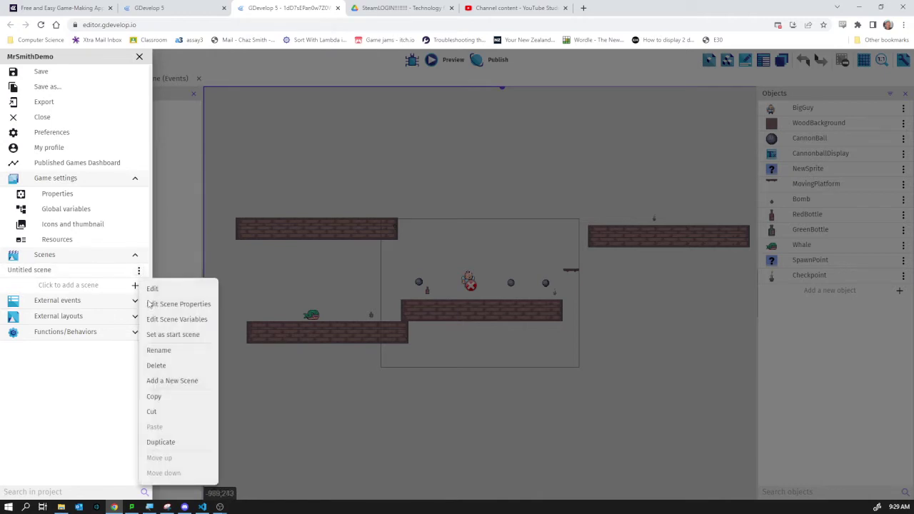
{"action": "left_click", "coordinate": [159, 350]}
{"action": "key", "text": "BackSpace"}
{"action": "key", "text": "BackSpace"}
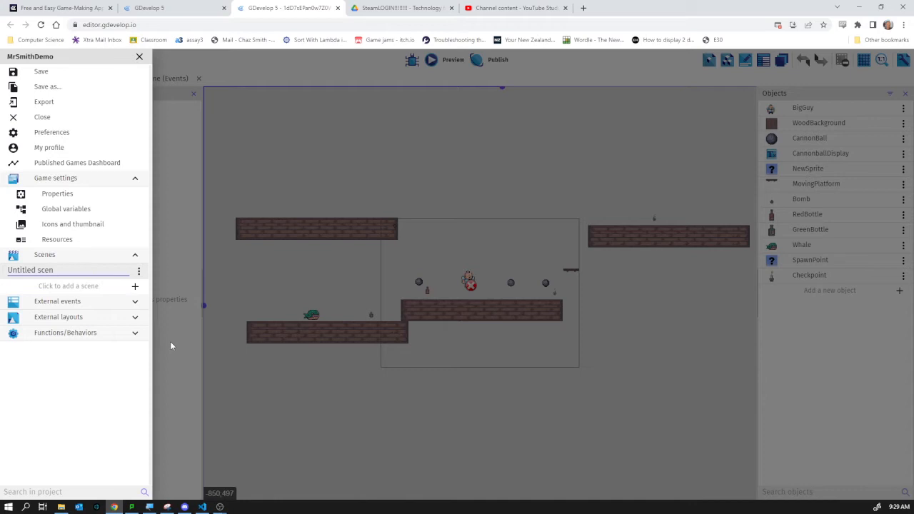
{"action": "key", "text": "BackSpace"}
{"action": "key", "text": "BackSpace"}
{"action": "key", "text": "BackSpace"}
{"action": "key", "text": "BackSpace"}
{"action": "key", "text": "BackSpace"}
{"action": "key", "text": "BackSpace"}
{"action": "type", "text": "1"}
{"action": "key", "text": "Return"}
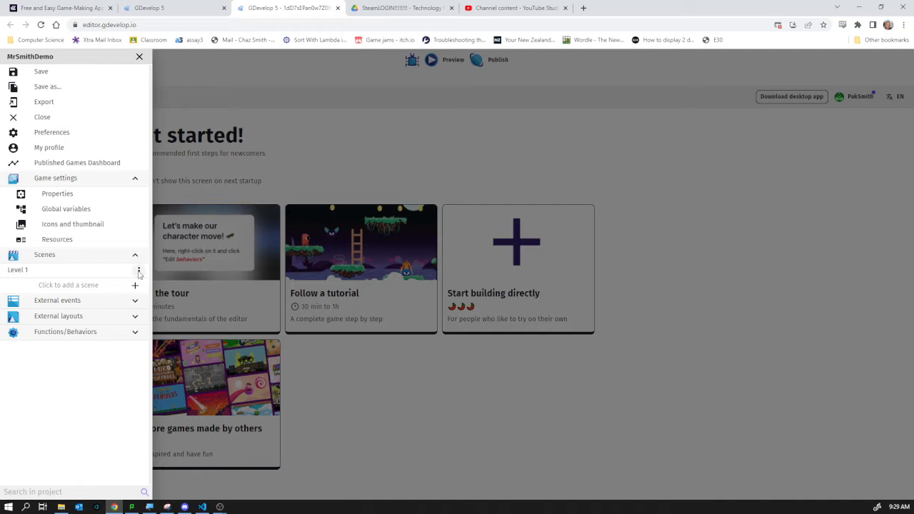
Step: Create a new scene from Level 1's menu and name it 'Level 2'
{"action": "left_click", "coordinate": [139, 271]}
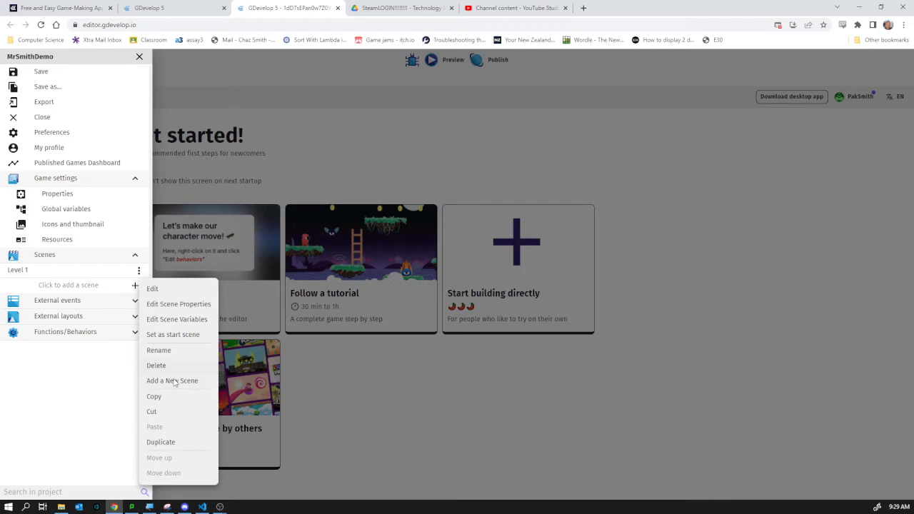
{"action": "left_click", "coordinate": [169, 442]}
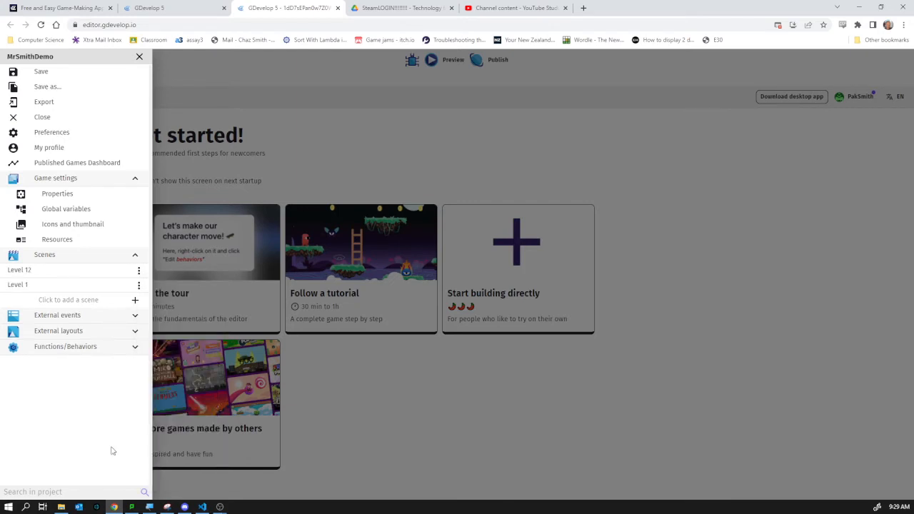
{"action": "left_click", "coordinate": [138, 270]}
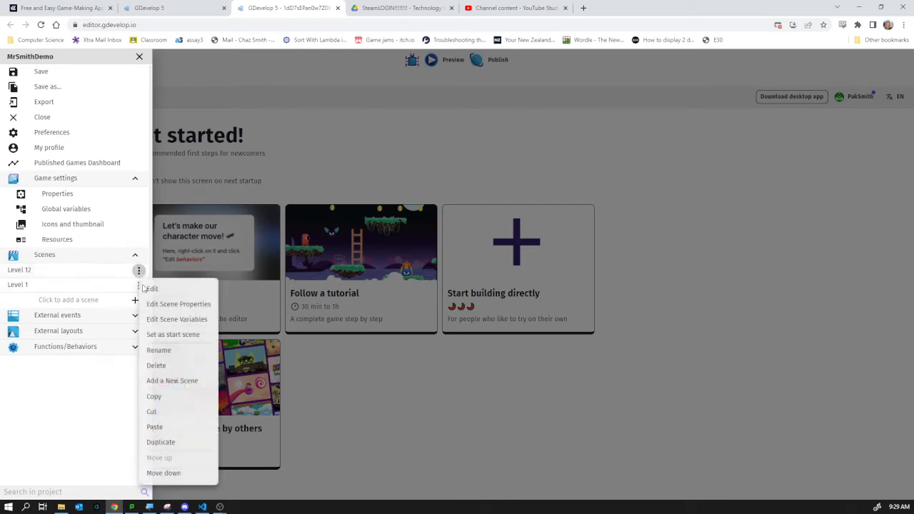
{"action": "left_click", "coordinate": [160, 350]}
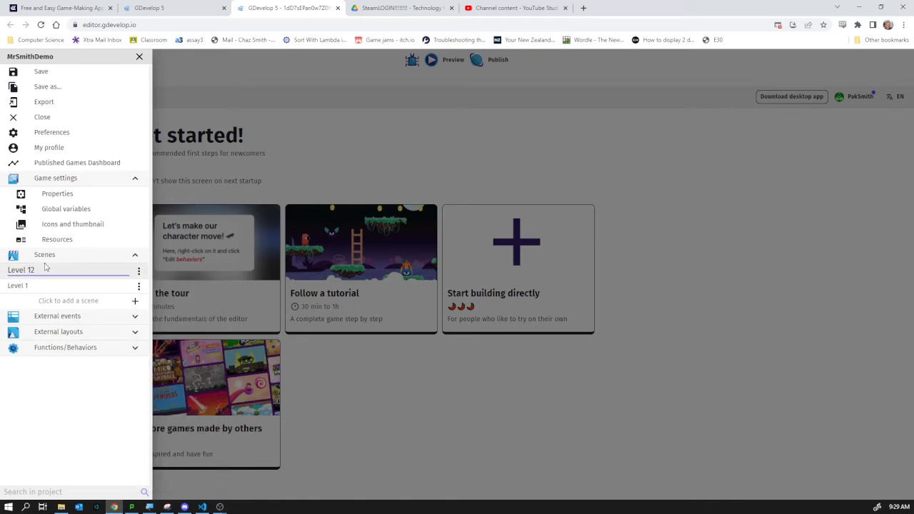
{"action": "left_click", "coordinate": [67, 407]}
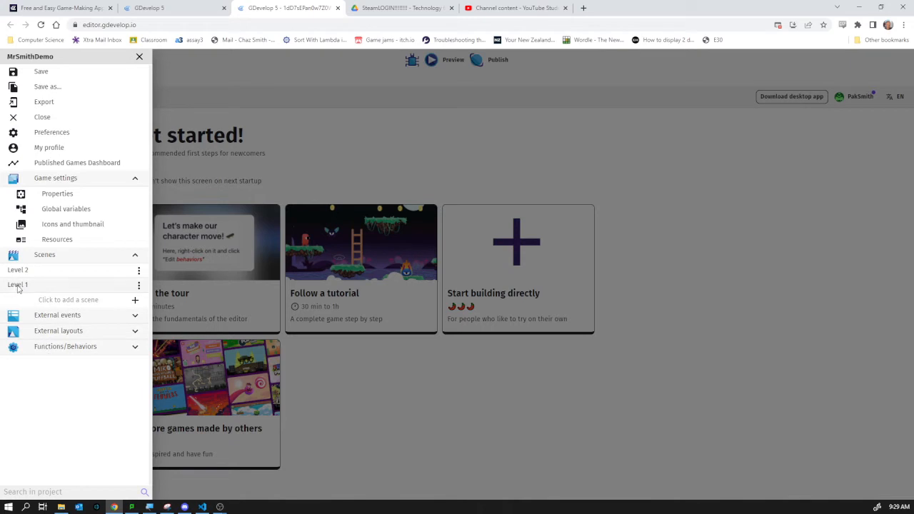
Step: Flag Level 1 as the start scene through its options in the Project manager
{"action": "left_click", "coordinate": [133, 285]}
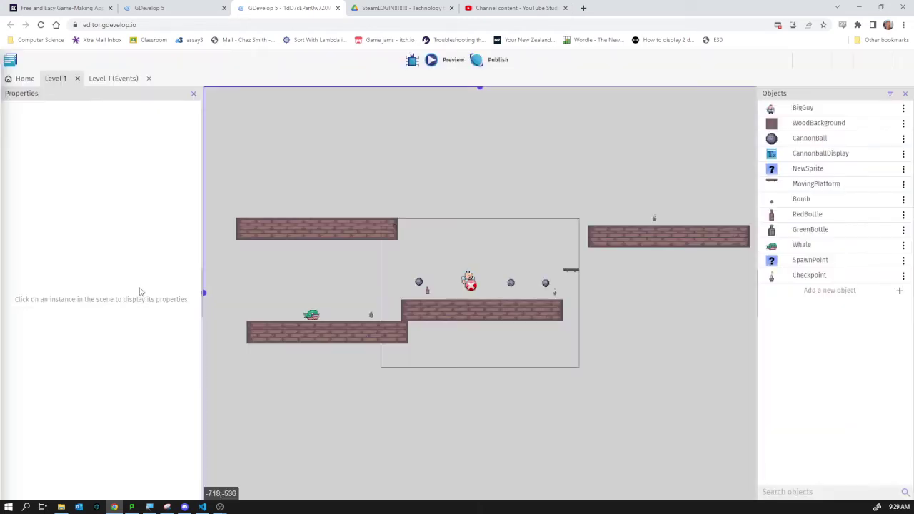
{"action": "left_click", "coordinate": [11, 60]}
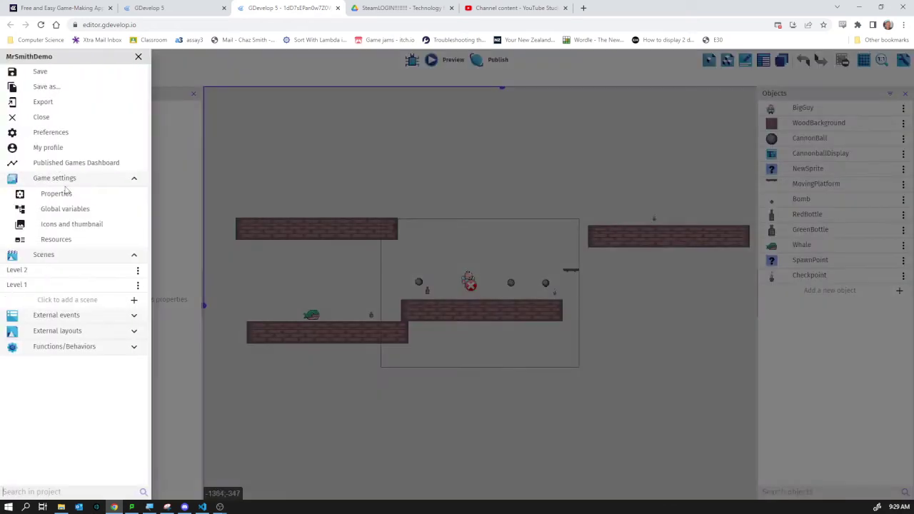
{"action": "left_click", "coordinate": [139, 285]}
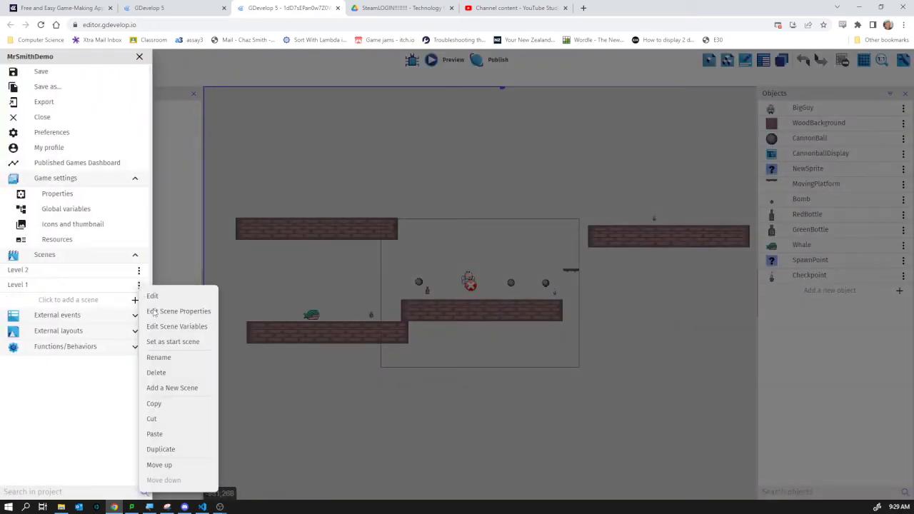
{"action": "left_click", "coordinate": [165, 342]}
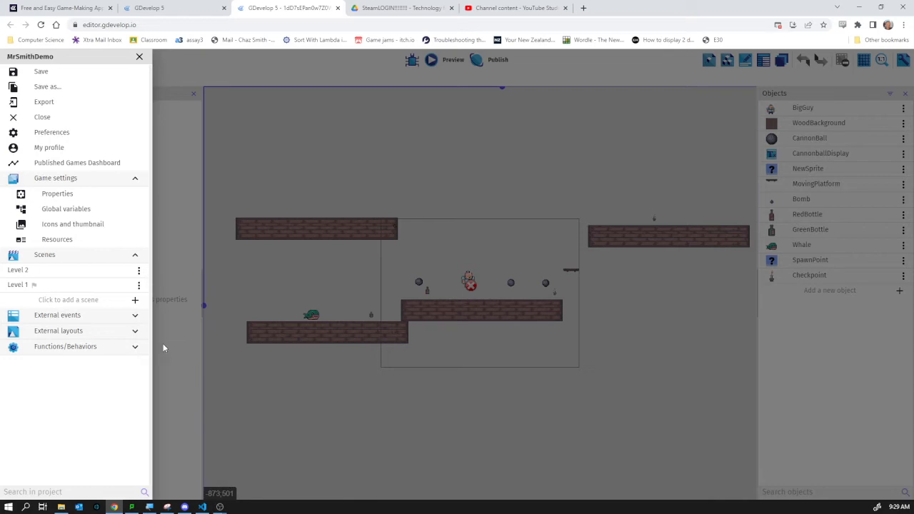
{"action": "mouse_move", "coordinate": [34, 285]}
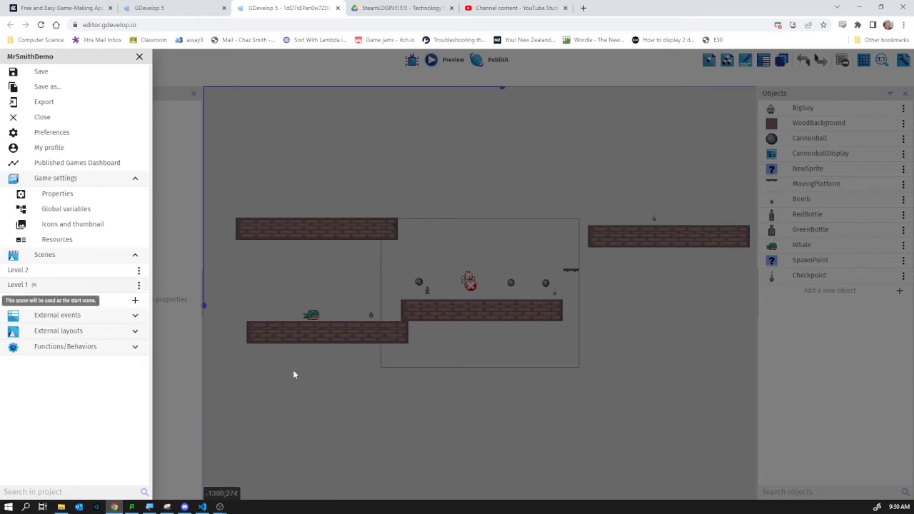
{"action": "left_click", "coordinate": [247, 179]}
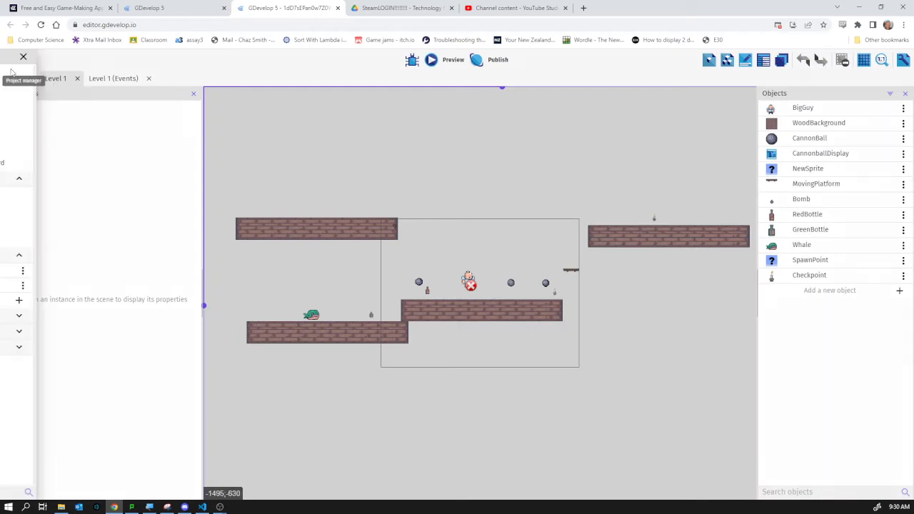
Step: Open Level 2's scene editor, glance at its events, and return to its layout
{"action": "left_click", "coordinate": [10, 61]}
{"action": "left_click", "coordinate": [74, 273]}
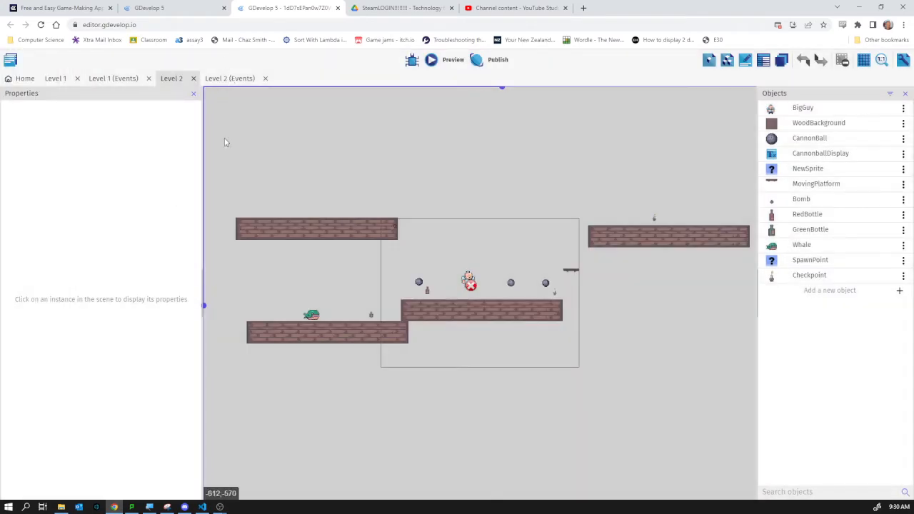
{"action": "key", "text": "ctrl+Tab"}
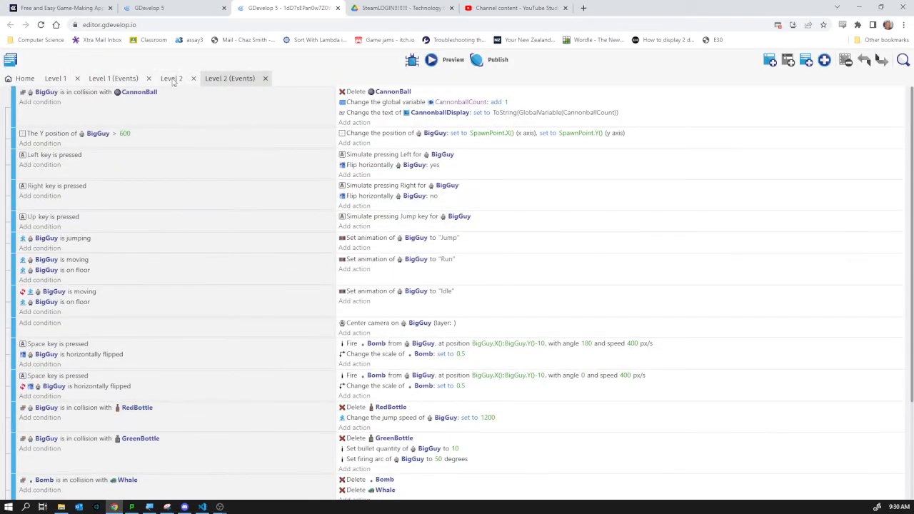
{"action": "left_click", "coordinate": [171, 79]}
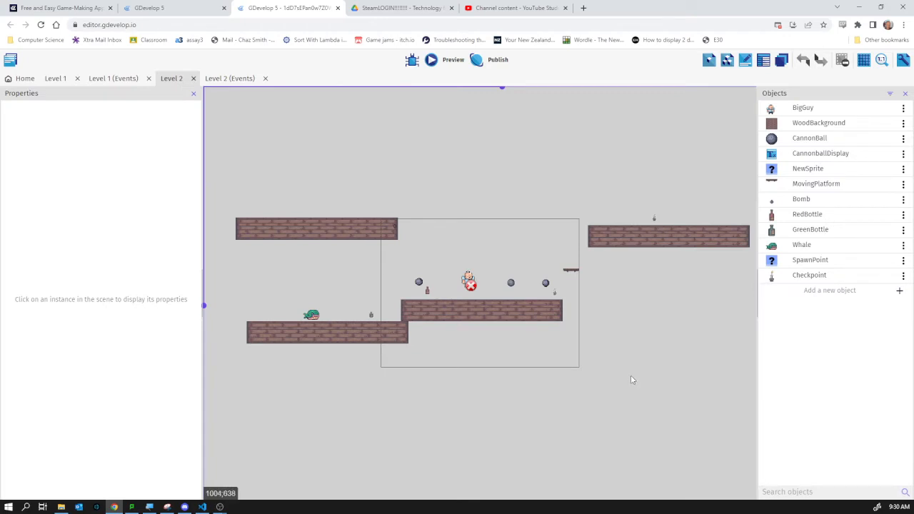
Step: Delete the upper-left and lower-left platforms from Level 2
{"action": "left_click_drag", "start_coordinate": [227, 143], "coordinate": [735, 414]}
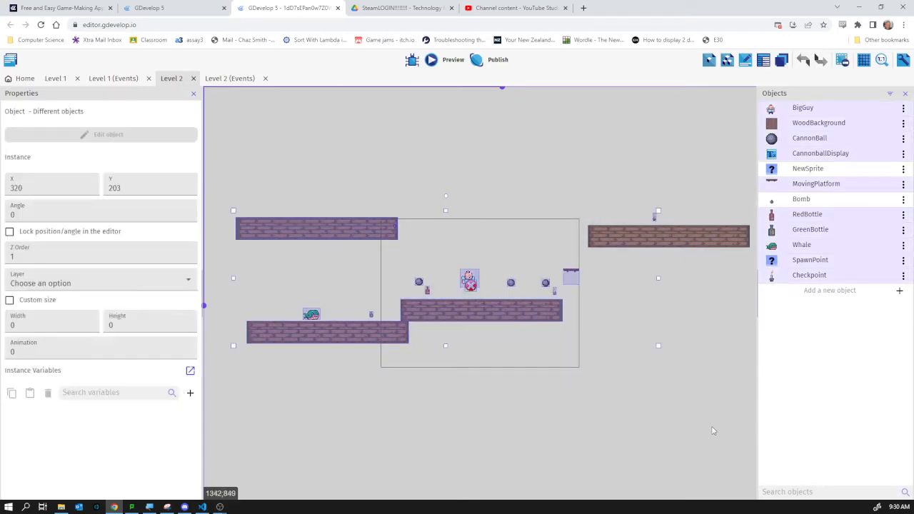
{"action": "left_click", "coordinate": [696, 423]}
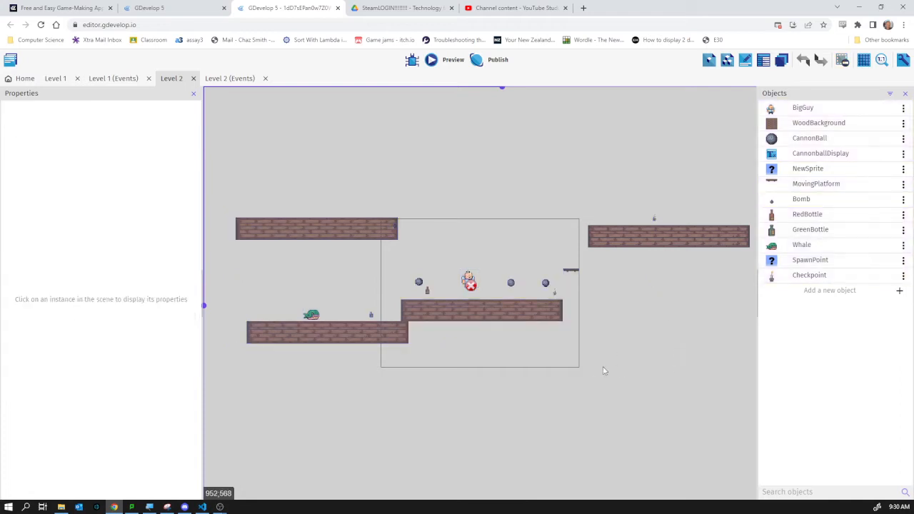
{"action": "left_click_drag", "start_coordinate": [298, 392], "coordinate": [387, 173]}
{"action": "left_click", "coordinate": [388, 178]}
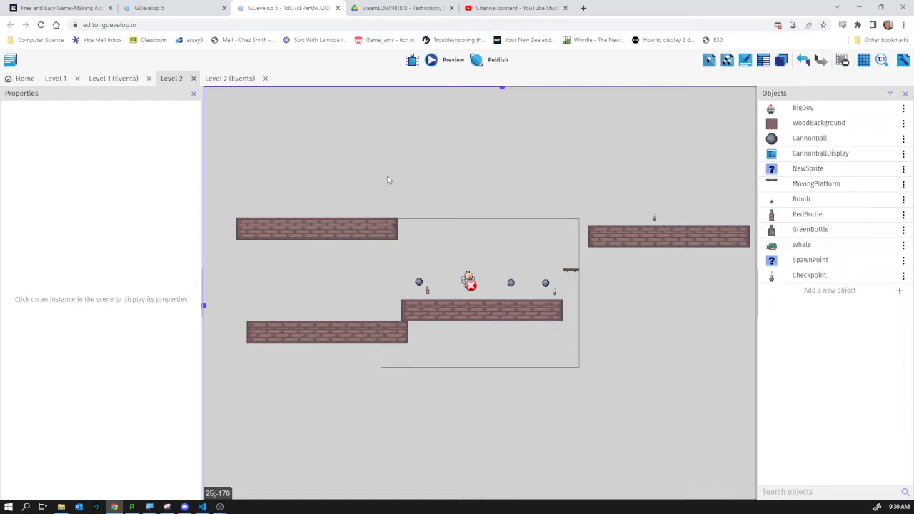
{"action": "left_click", "coordinate": [368, 239]}
{"action": "key", "text": "Delete"}
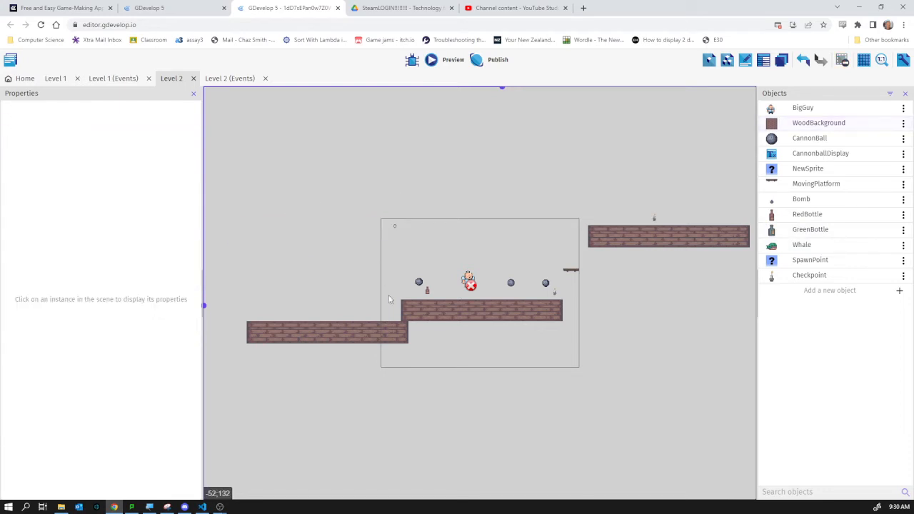
{"action": "left_click", "coordinate": [382, 343]}
{"action": "key", "text": "Delete"}
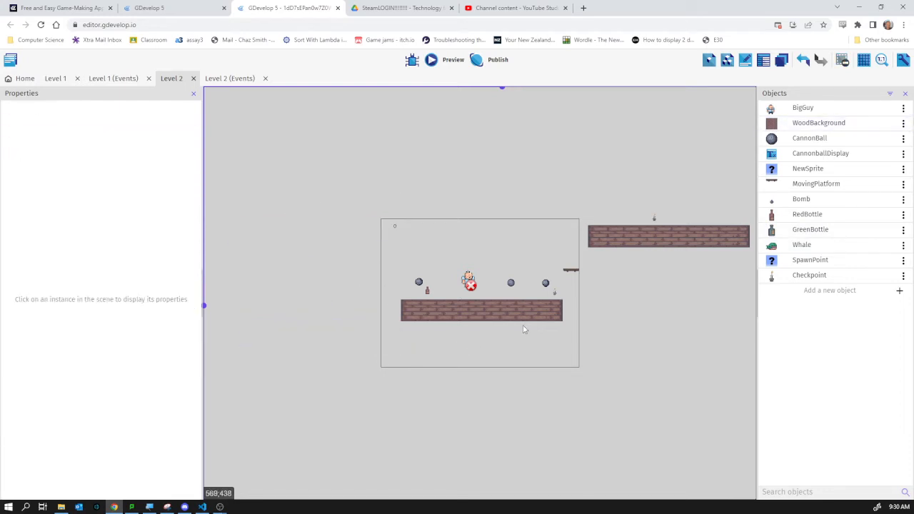
Step: Lower the middle platform, a cannonball and the checkpoint, then return to Level 1
{"action": "left_click_drag", "start_coordinate": [534, 316], "coordinate": [526, 353]}
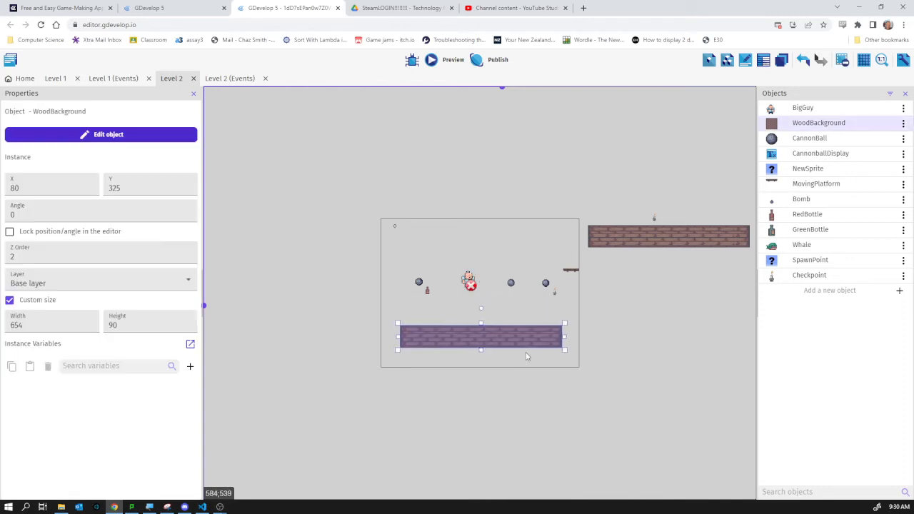
{"action": "left_click_drag", "start_coordinate": [545, 283], "coordinate": [443, 309]}
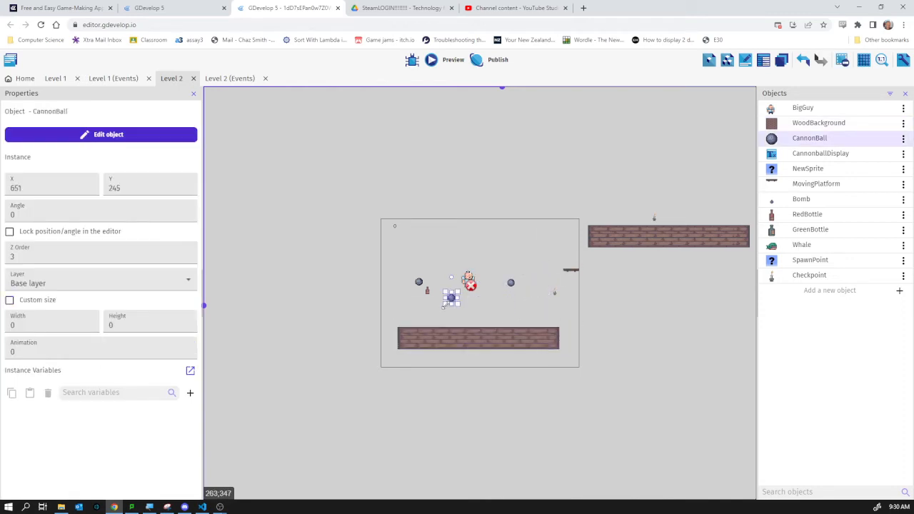
{"action": "left_click_drag", "start_coordinate": [554, 293], "coordinate": [547, 307]}
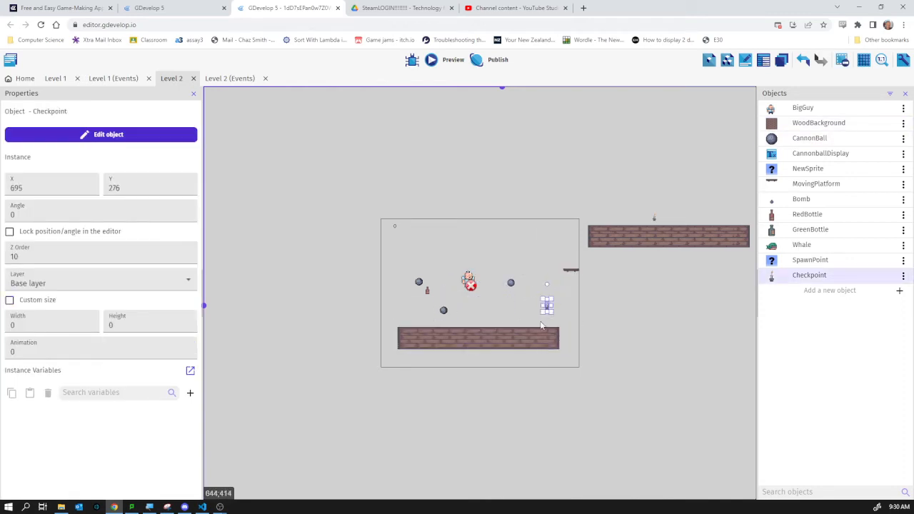
{"action": "left_click", "coordinate": [670, 318]}
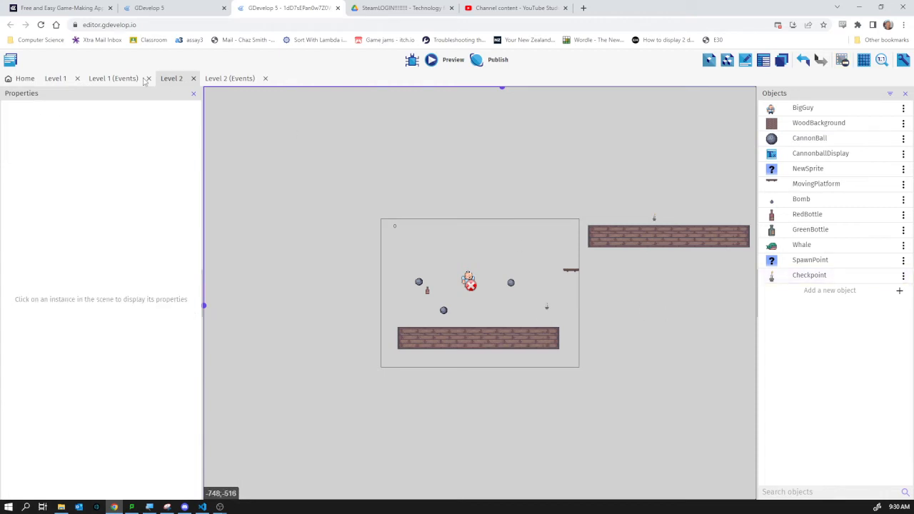
{"action": "left_click", "coordinate": [65, 79]}
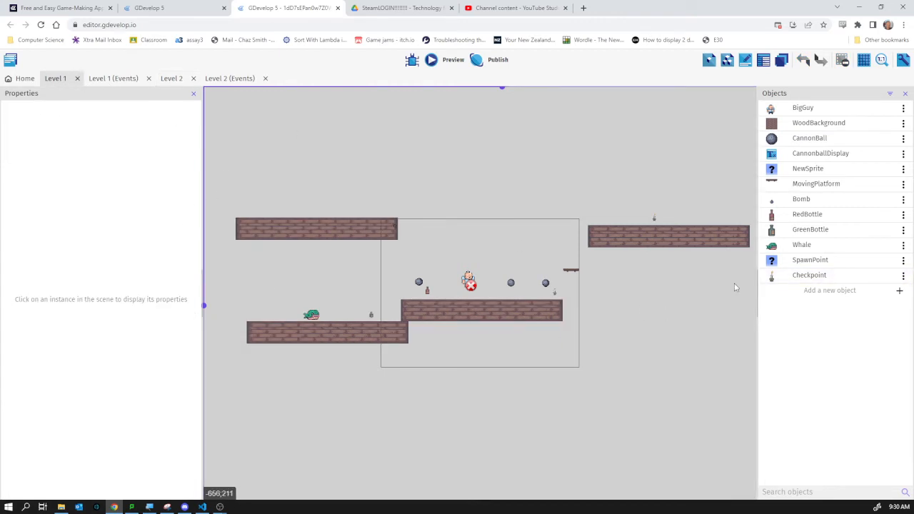
Step: Add the Door asset from the Pirate Bomb pack to Level 1's objects
{"action": "left_click", "coordinate": [827, 301]}
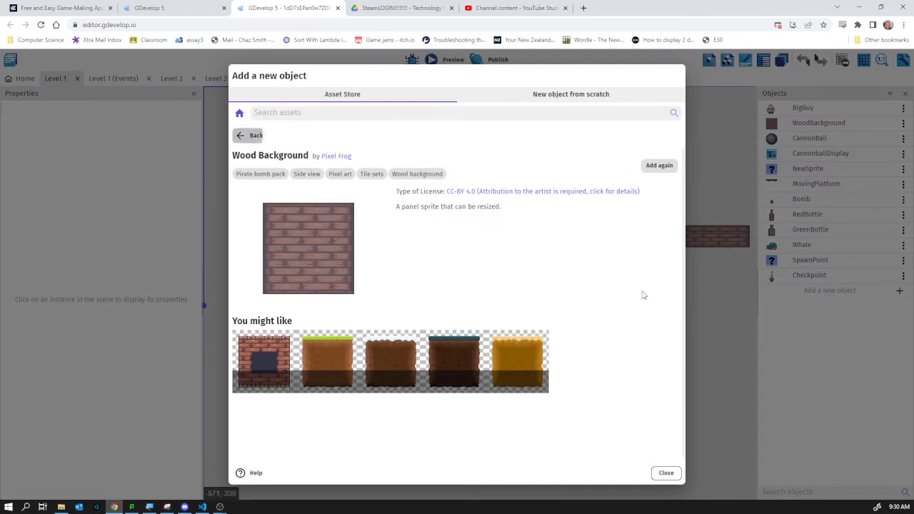
{"action": "left_click", "coordinate": [242, 137]}
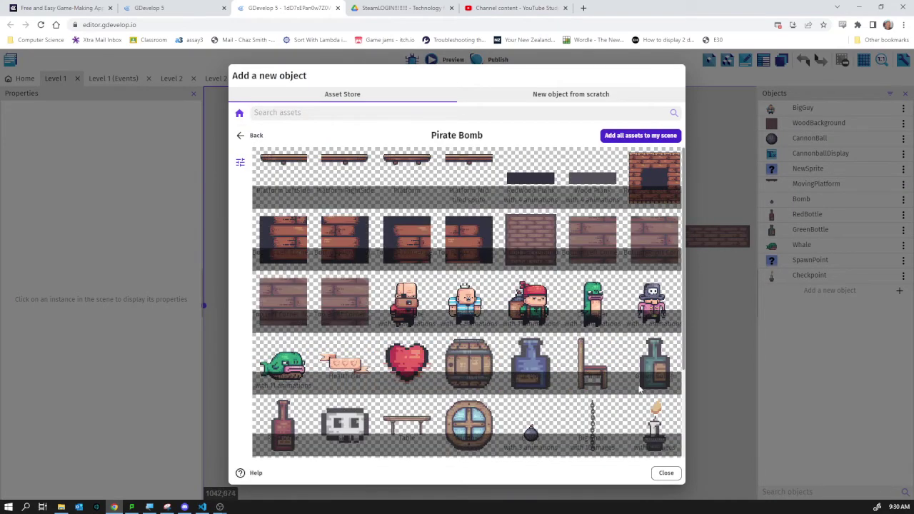
{"action": "scroll", "coordinate": [546, 419], "scroll_direction": "down", "scroll_amount": 2}
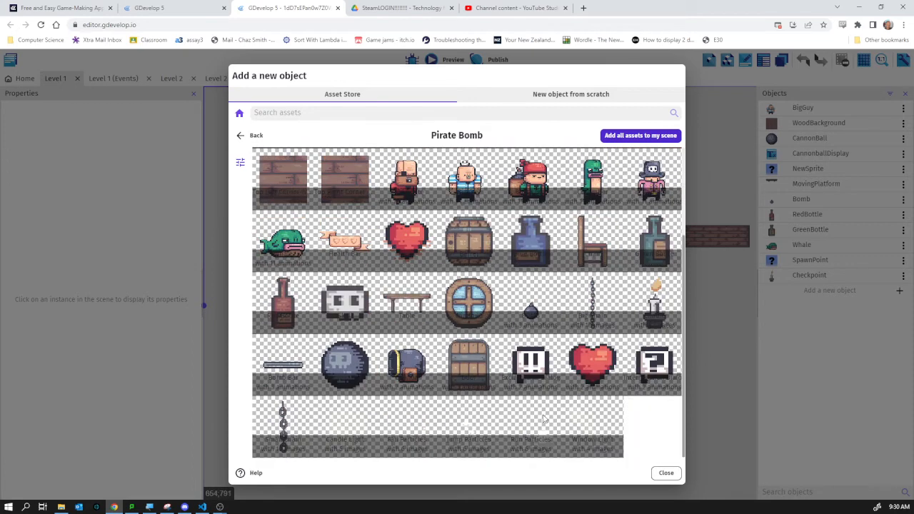
{"action": "left_click", "coordinate": [476, 371]}
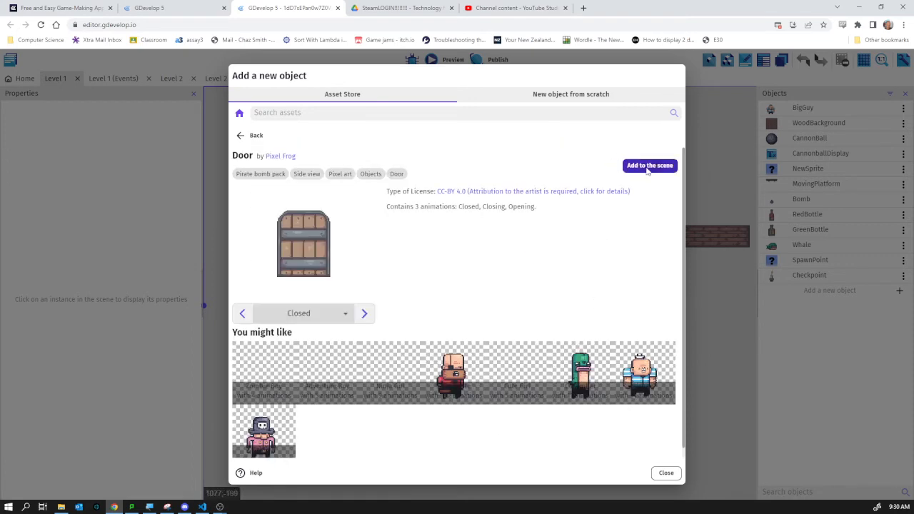
{"action": "left_click", "coordinate": [648, 166]}
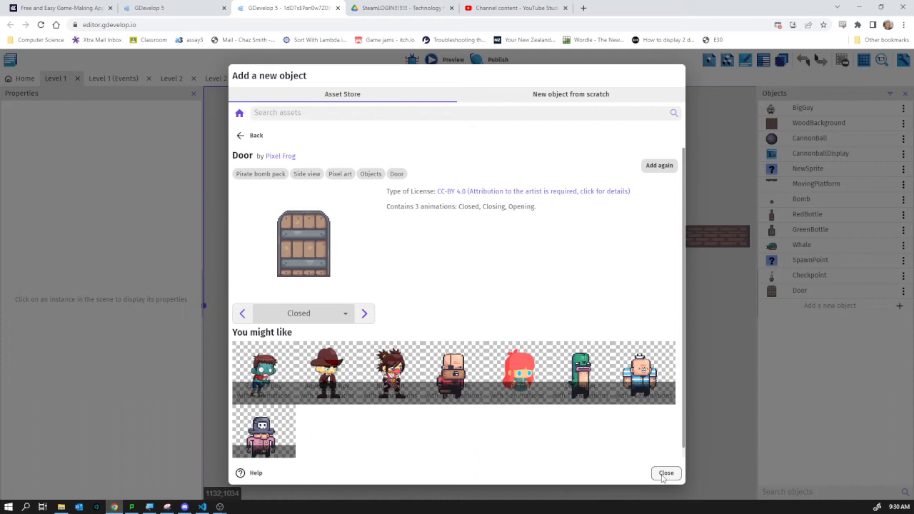
{"action": "left_click", "coordinate": [664, 474]}
Step: Place a Door instance on Level 1's upper-right platform and switch to its events
{"action": "mouse_move", "coordinate": [800, 289]}
{"action": "left_mouse_down"}
{"action": "mouse_move", "coordinate": [720, 212]}
{"action": "mouse_move", "coordinate": [706, 214]}
{"action": "left_mouse_up"}
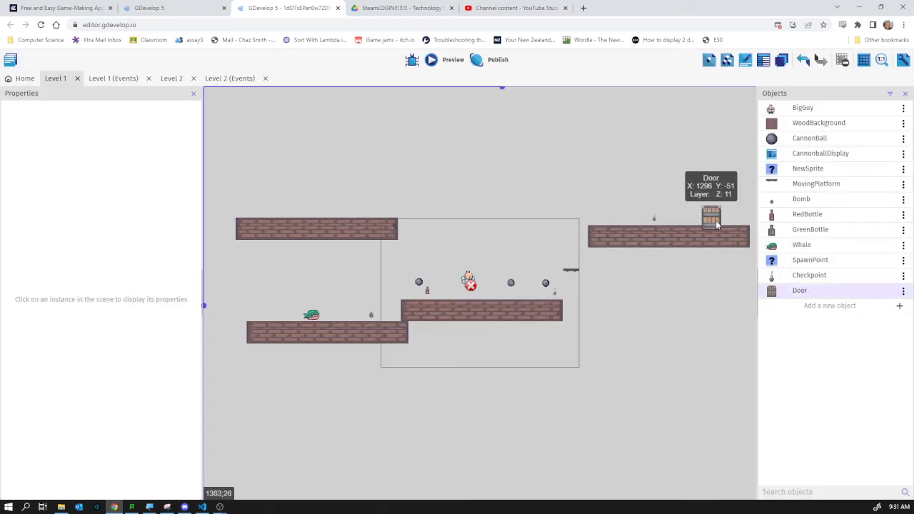
{"action": "left_click", "coordinate": [708, 215]}
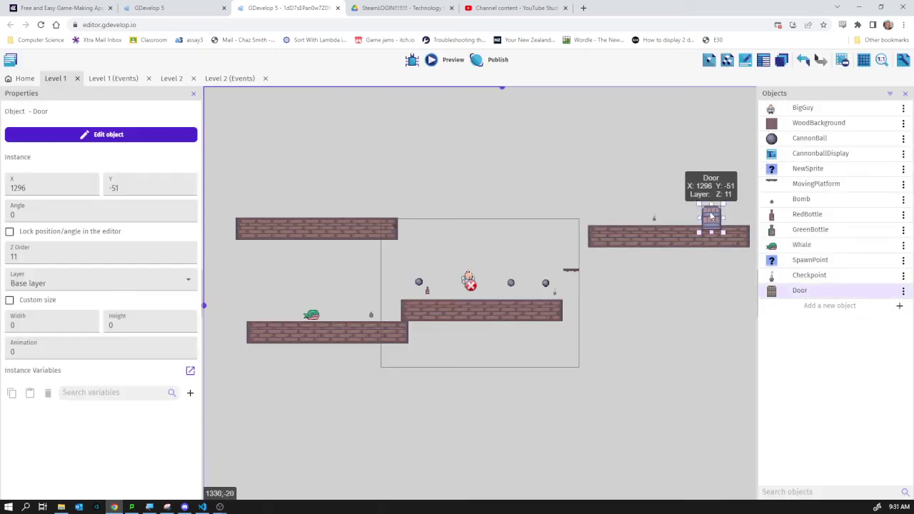
{"action": "left_click", "coordinate": [108, 80]}
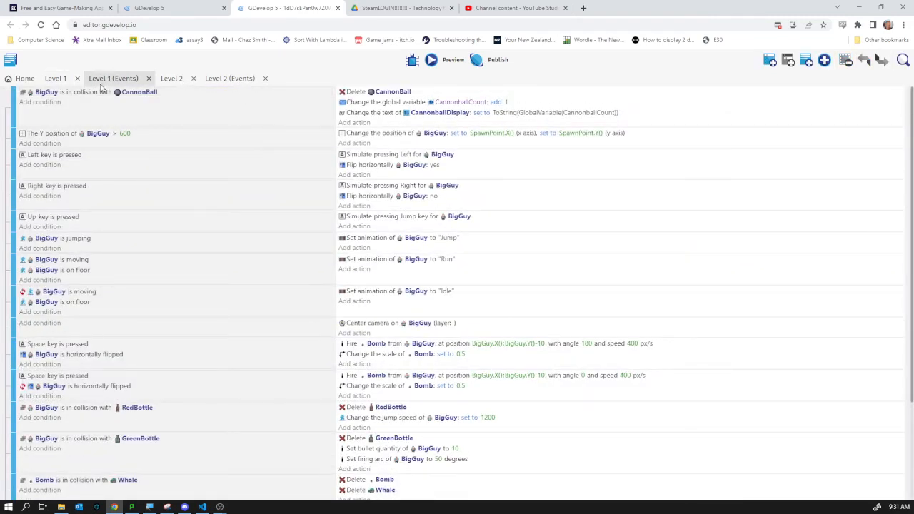
{"action": "scroll", "coordinate": [142, 421], "scroll_direction": "down", "scroll_amount": 2}
Step: Create an event with condition 'BigGuy is in collision with Door'
{"action": "left_click", "coordinate": [40, 420]}
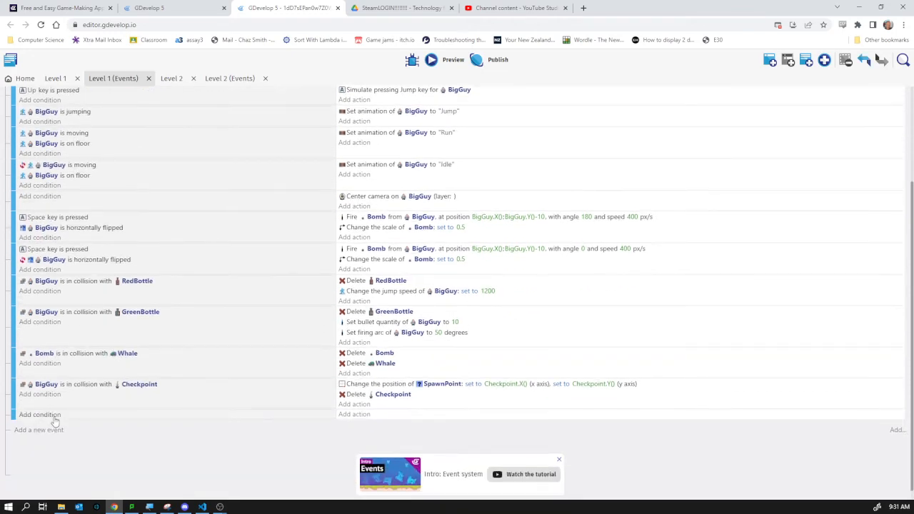
{"action": "left_click", "coordinate": [45, 416]}
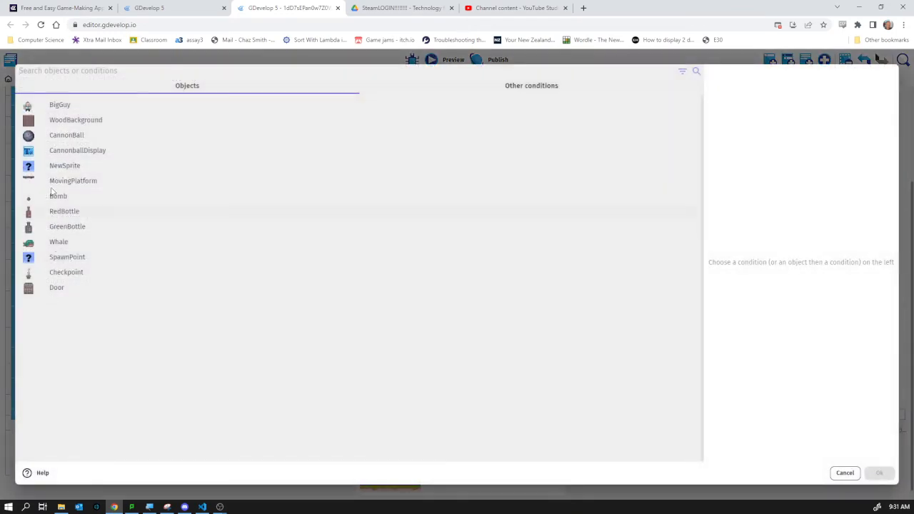
{"action": "left_click", "coordinate": [60, 105]}
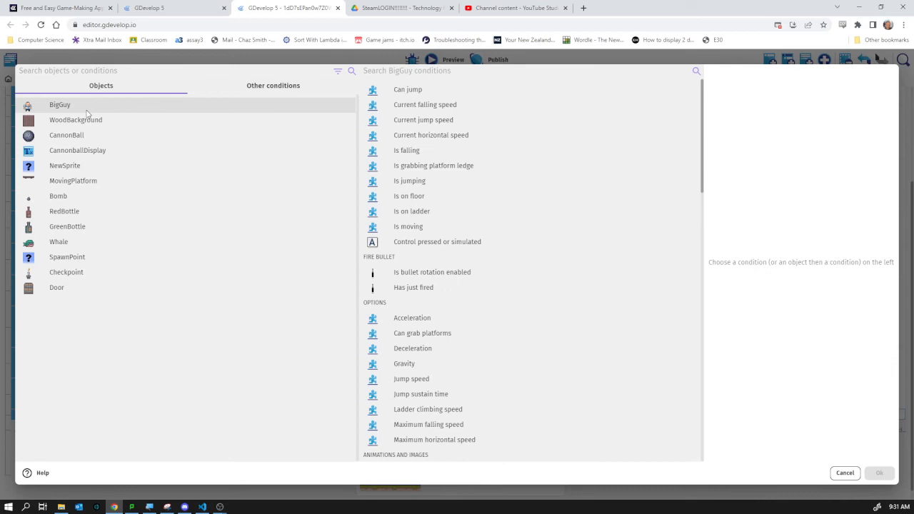
{"action": "type", "text": "coll"}
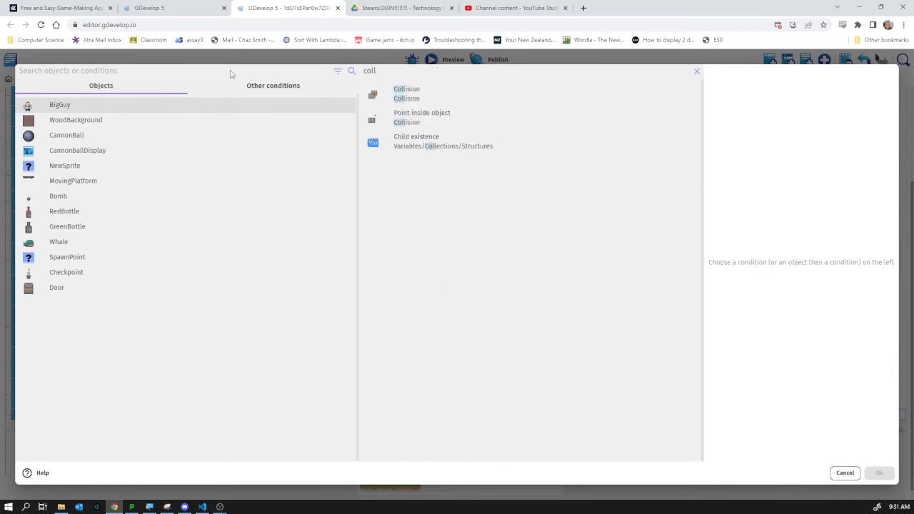
{"action": "left_click", "coordinate": [400, 105]}
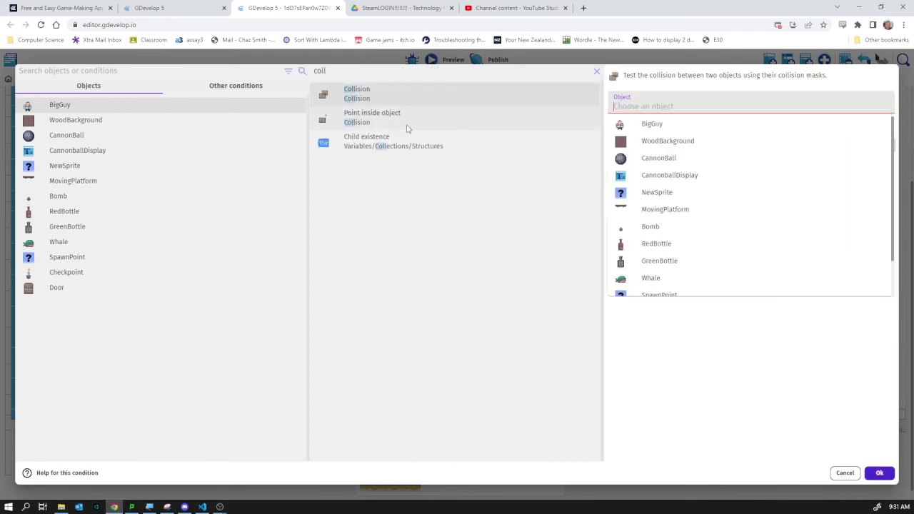
{"action": "scroll", "coordinate": [684, 272], "scroll_direction": "down", "scroll_amount": 1}
{"action": "left_click", "coordinate": [683, 288]}
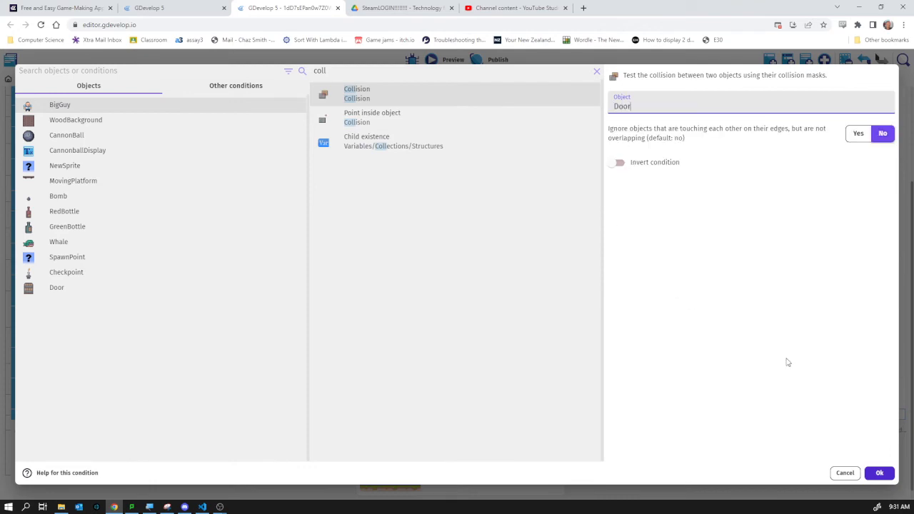
{"action": "left_click", "coordinate": [884, 474]}
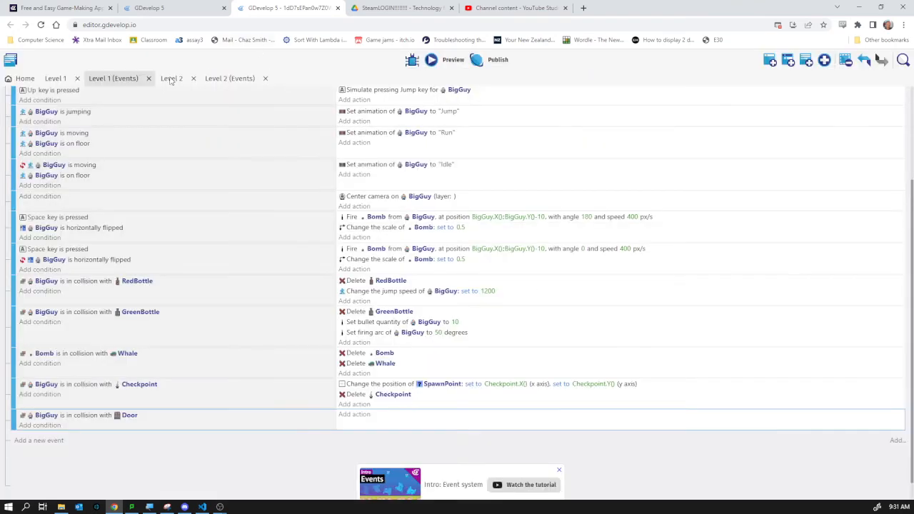
Step: Add the action 'Change the scene' targeting "Level 2" to the collision event
{"action": "left_click", "coordinate": [359, 414]}
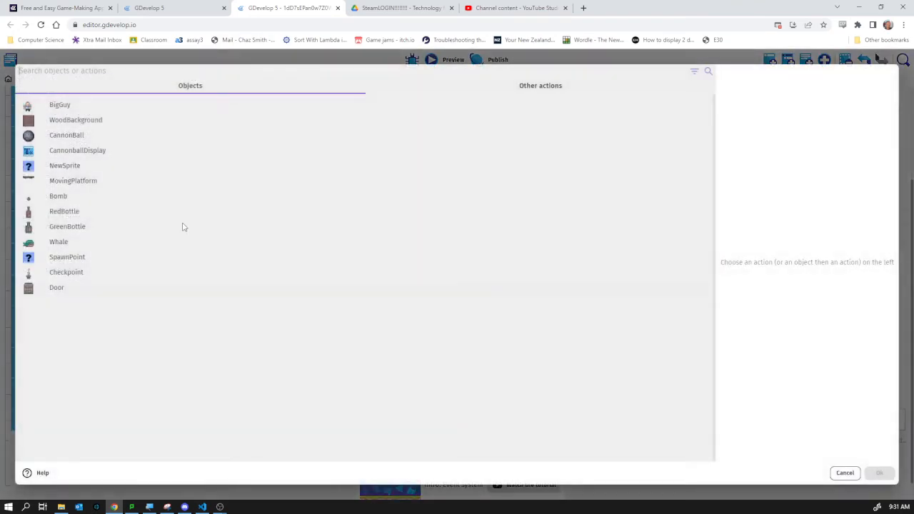
{"action": "left_click", "coordinate": [557, 90]}
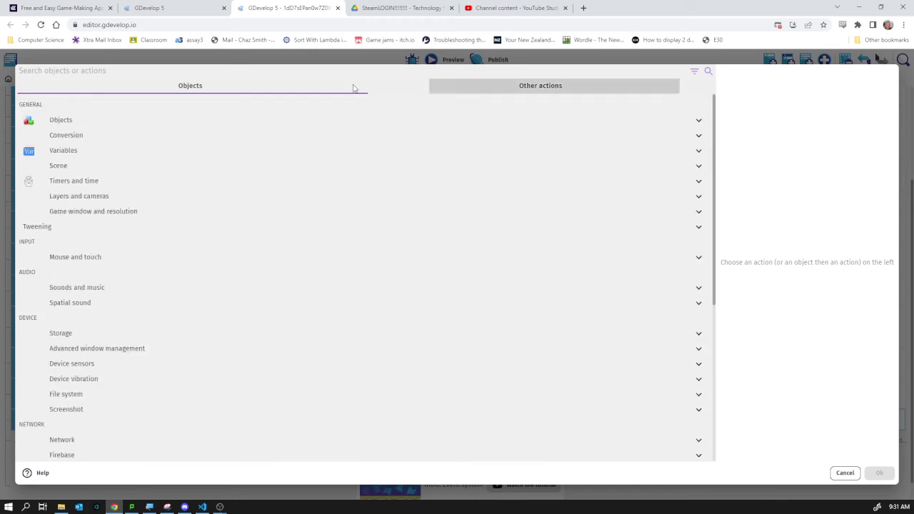
{"action": "left_click", "coordinate": [58, 167]}
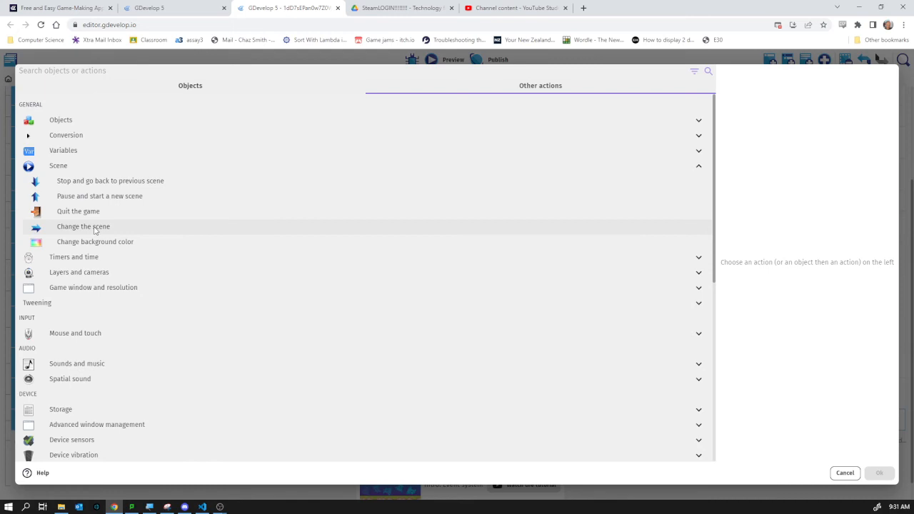
{"action": "left_click", "coordinate": [95, 229]}
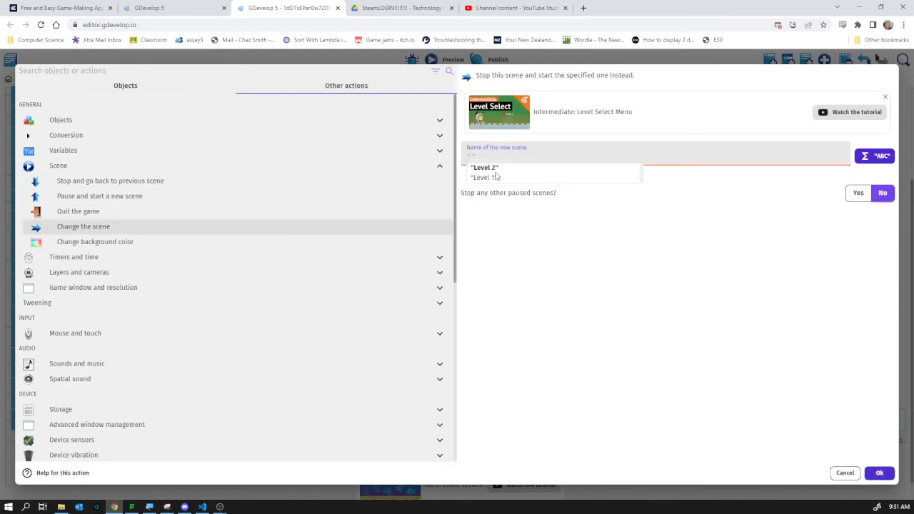
{"action": "left_click", "coordinate": [489, 167]}
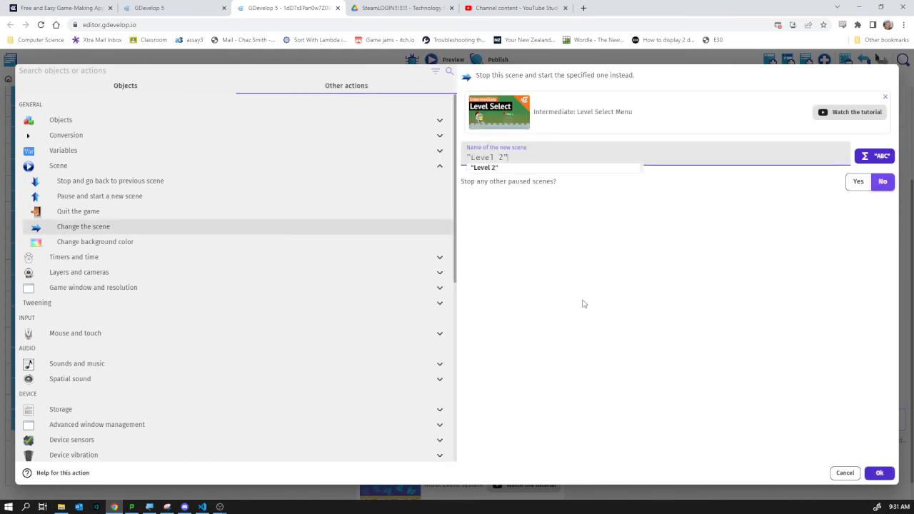
{"action": "left_click", "coordinate": [881, 474]}
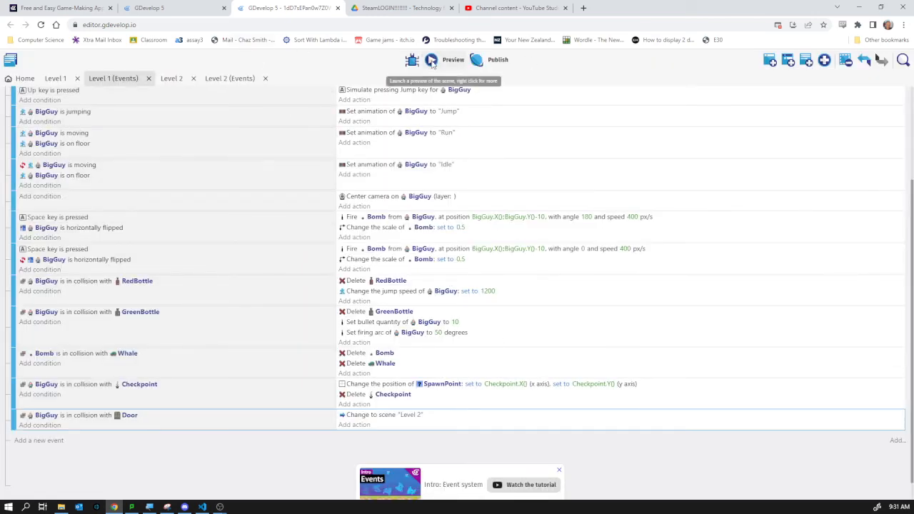
Step: Build and launch the game preview window showing BigGuy in Level 1
{"action": "left_click", "coordinate": [454, 63]}
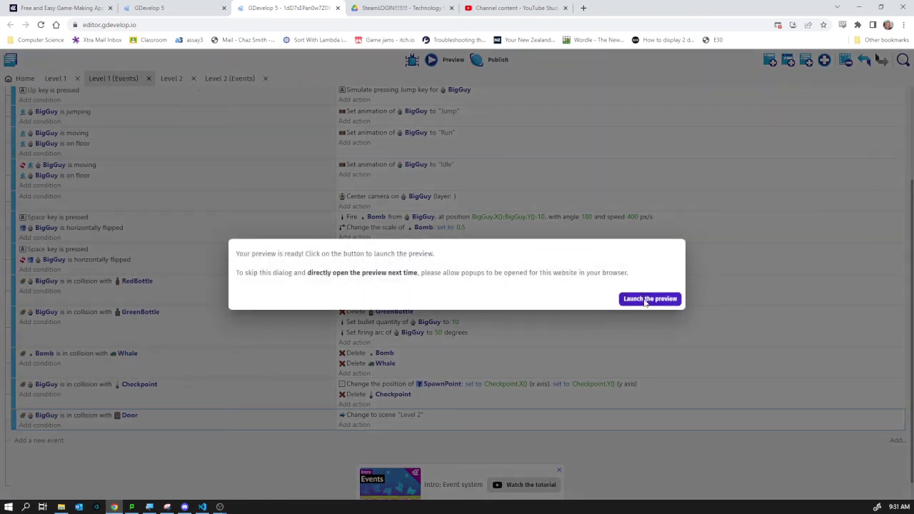
{"action": "left_click", "coordinate": [646, 300]}
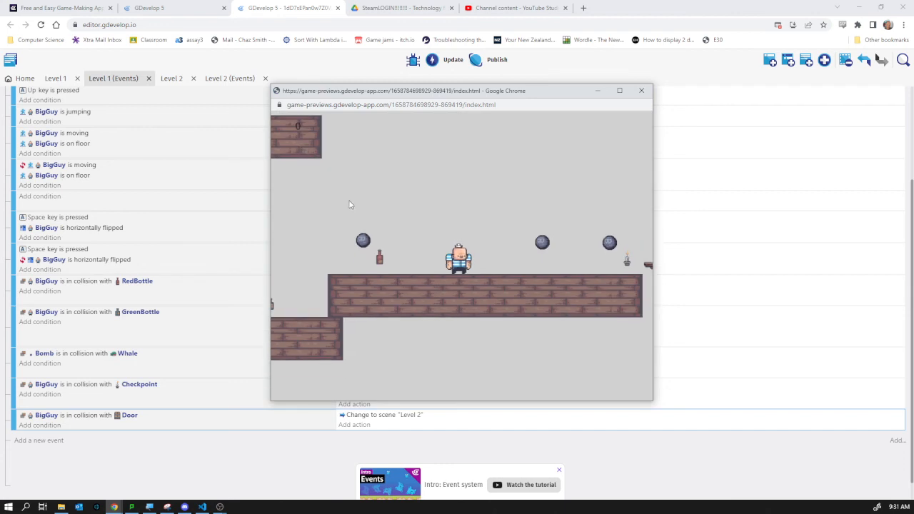
Step: Walk BigGuy right across Level 1 and drop onto the platform with the Door
{"action": "key", "text": "Right"}
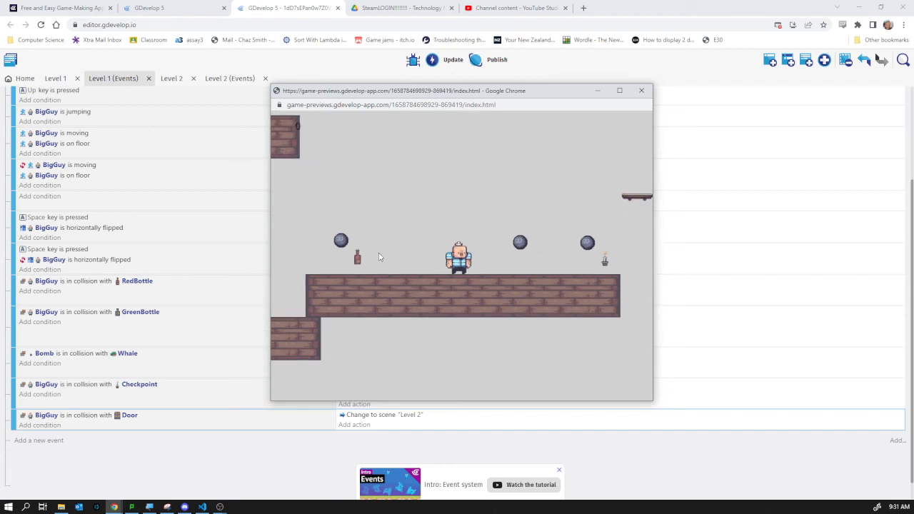
{"action": "key", "text": "Right"}
{"action": "key", "text": "Left"}
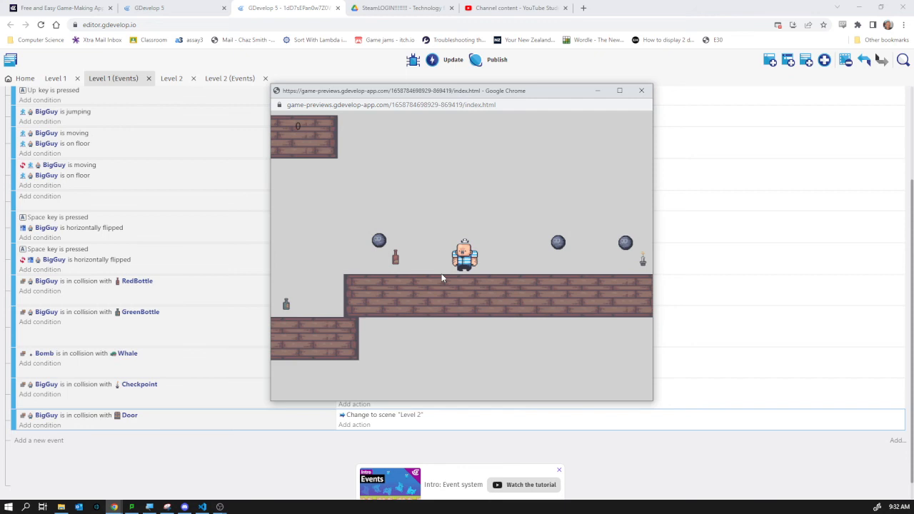
{"action": "key", "text": "Right"}
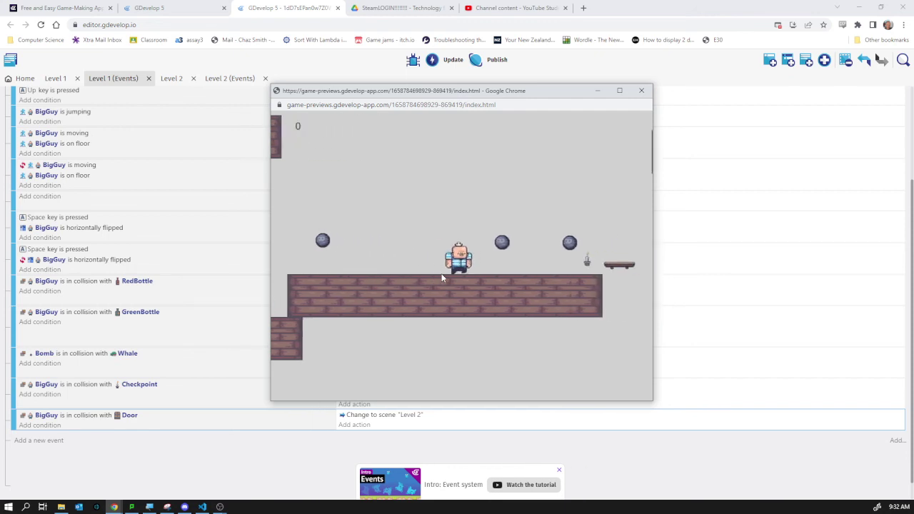
{"action": "key", "text": "Left"}
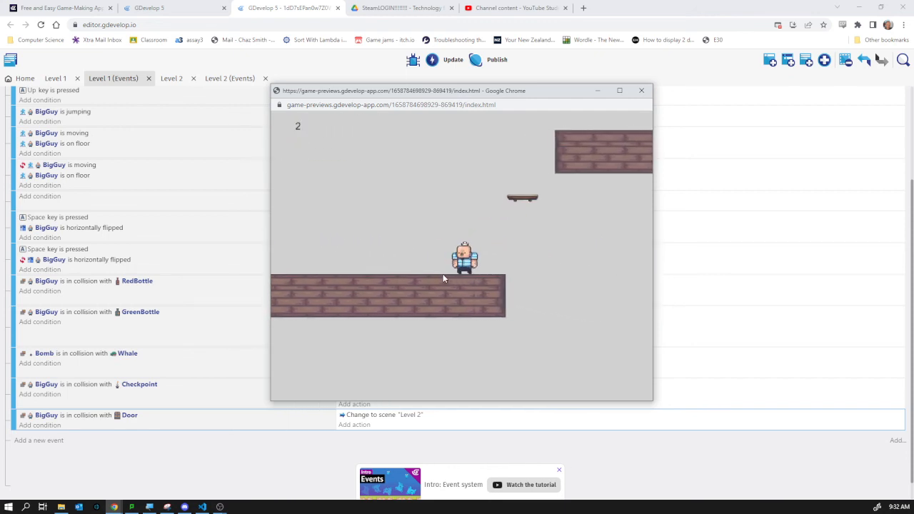
{"action": "key", "text": "Right"}
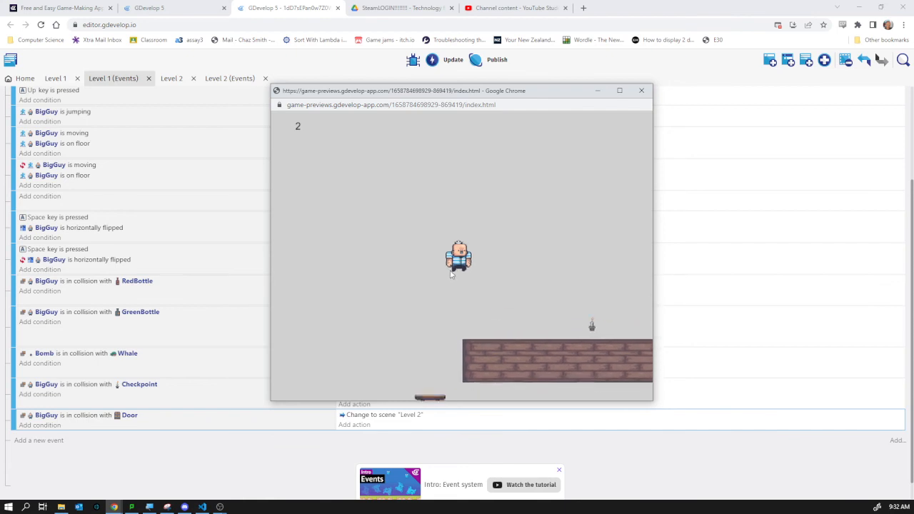
Step: Collide BigGuy with the Door so the game loads Level 2, then move left in it
{"action": "key", "text": "Right"}
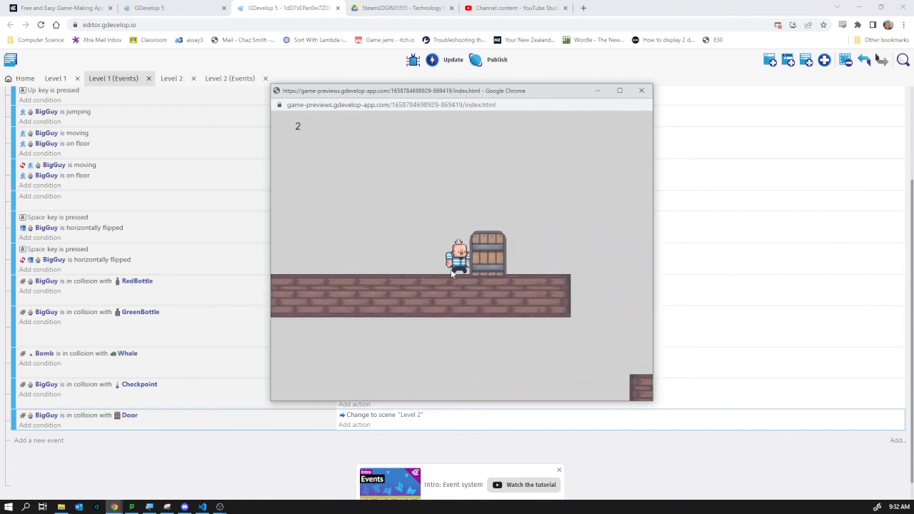
{"action": "key", "text": "Right"}
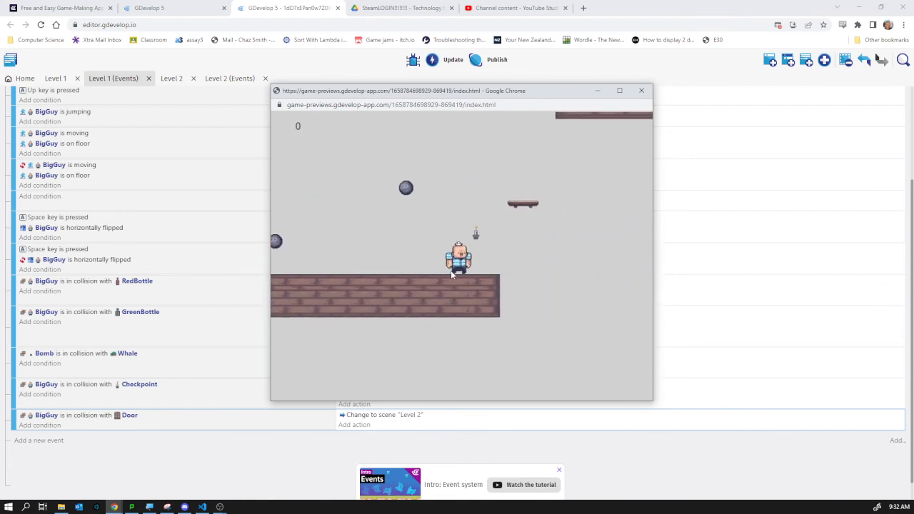
{"action": "key", "text": "Left"}
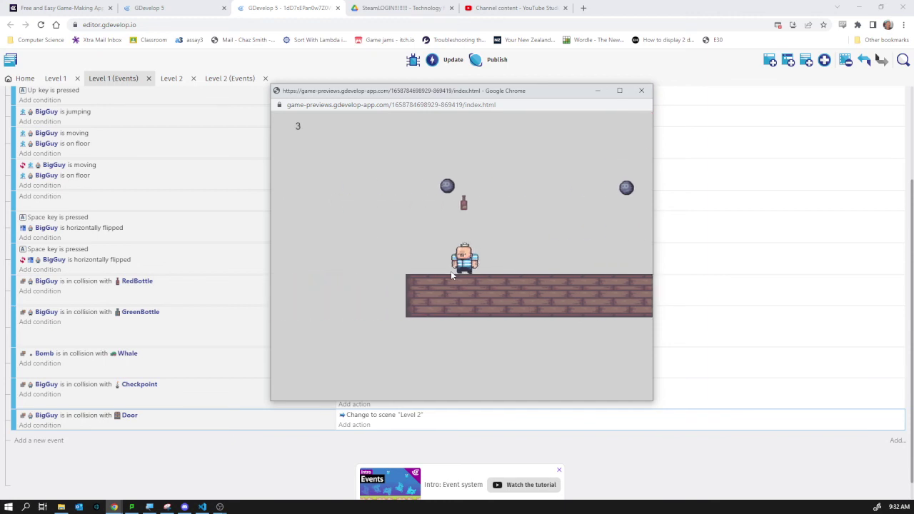
{"action": "key", "text": "Left"}
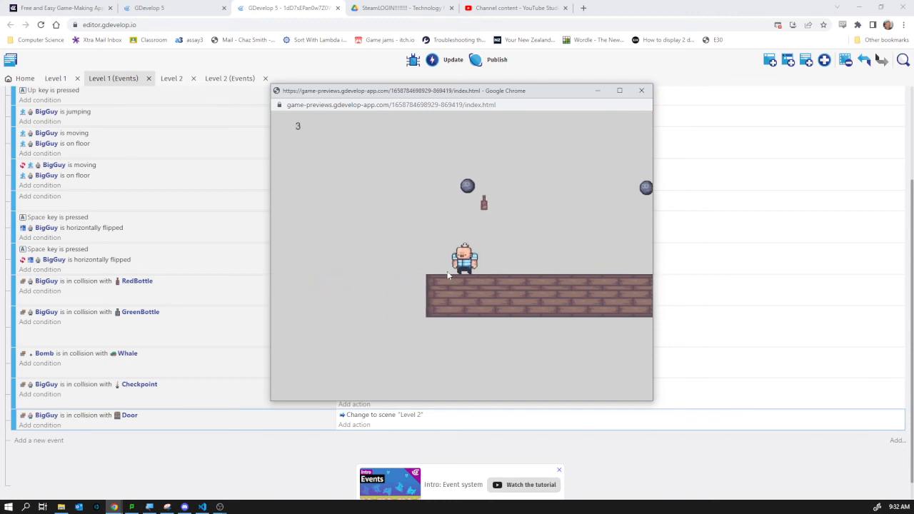